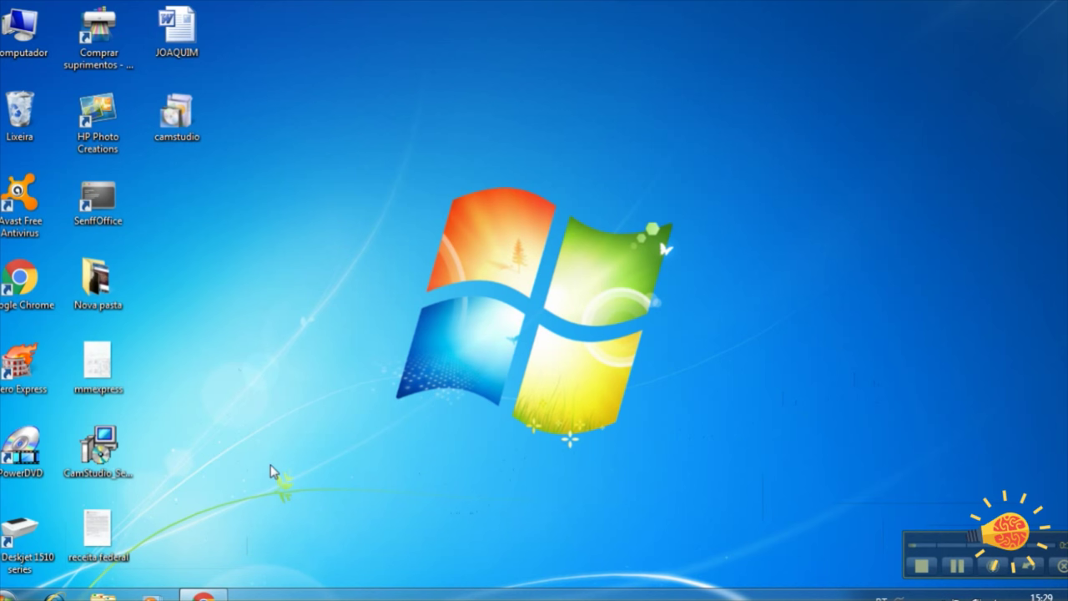
{"action": "left_click_drag", "start_coordinate": [378, 171], "coordinate": [736, 458]}
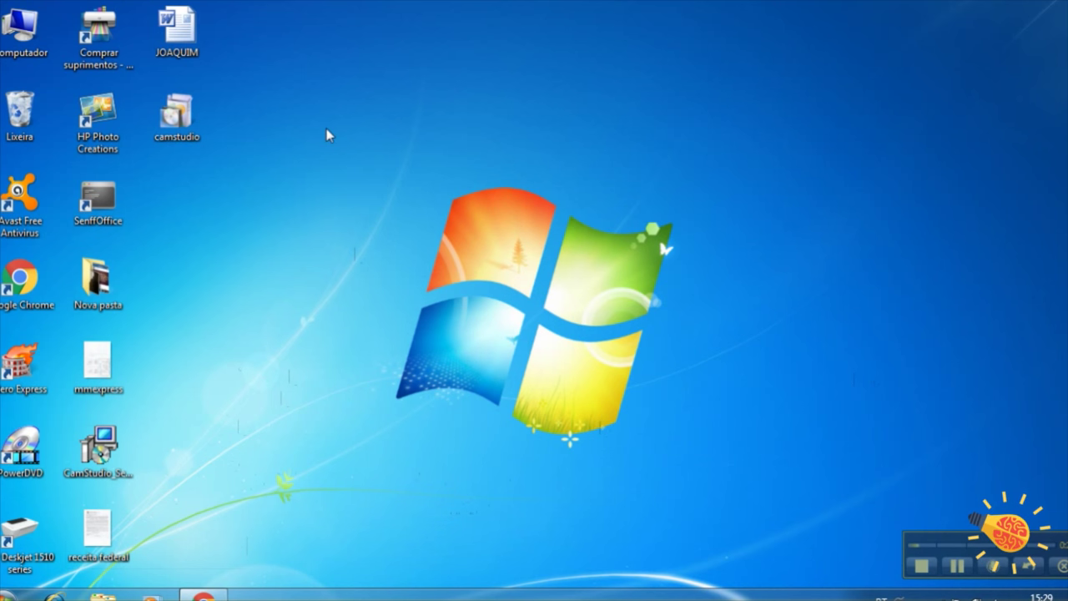
{"action": "left_click_drag", "start_coordinate": [326, 130], "coordinate": [738, 461]}
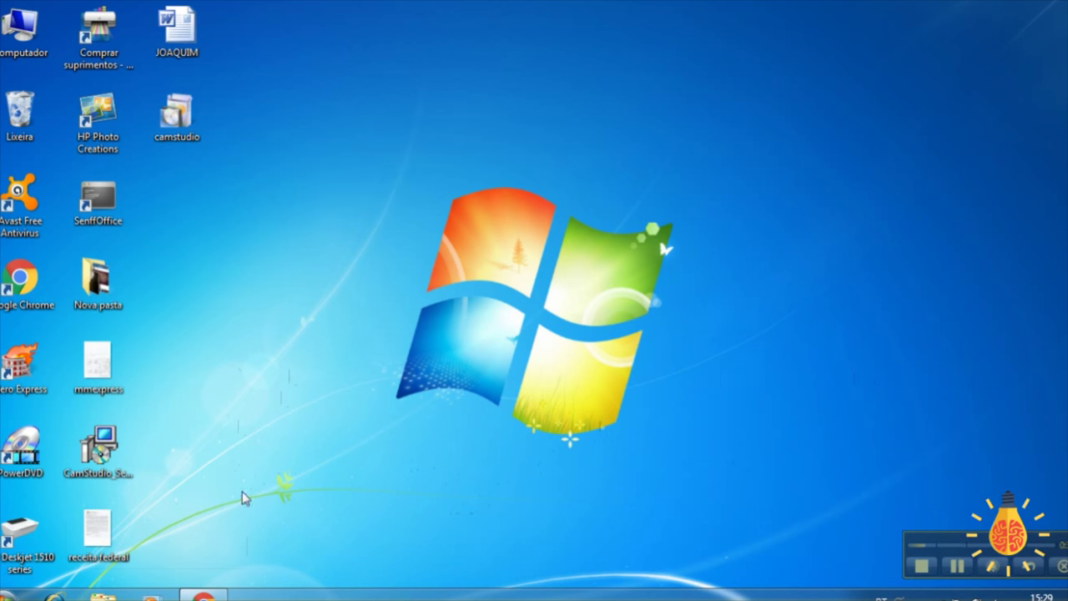
Step: Open Paint with a blank canvas
{"action": "left_click", "coordinate": [9, 594]}
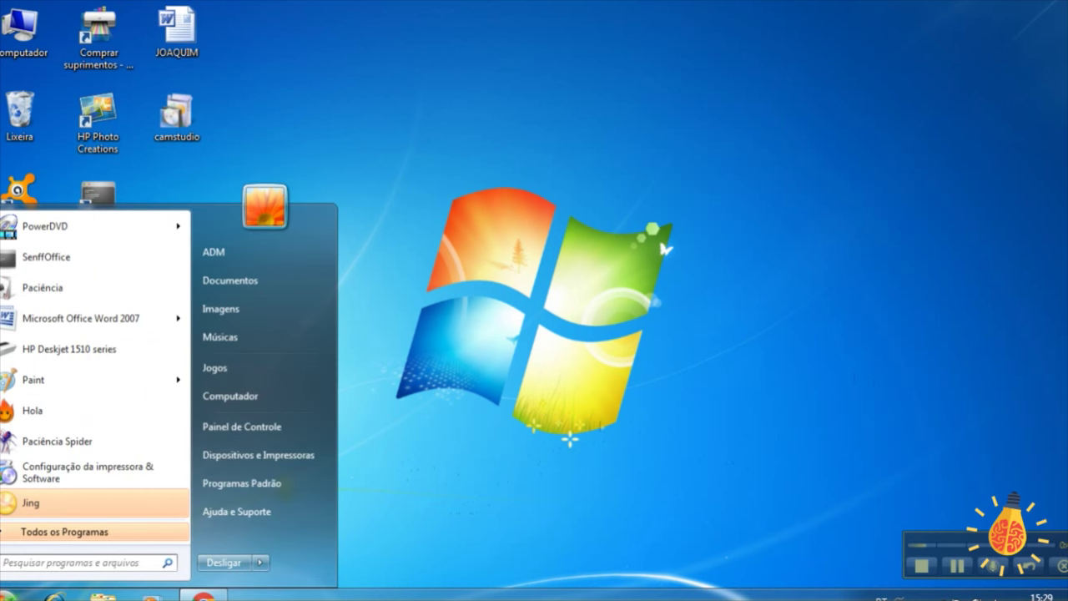
{"action": "mouse_move", "coordinate": [54, 389]}
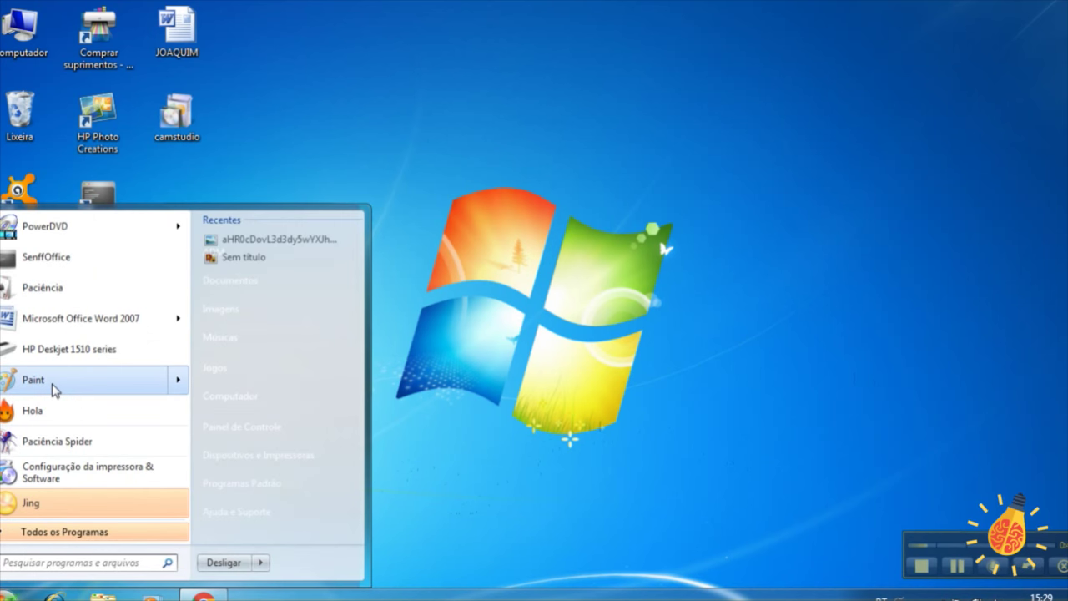
{"action": "left_click", "coordinate": [54, 383]}
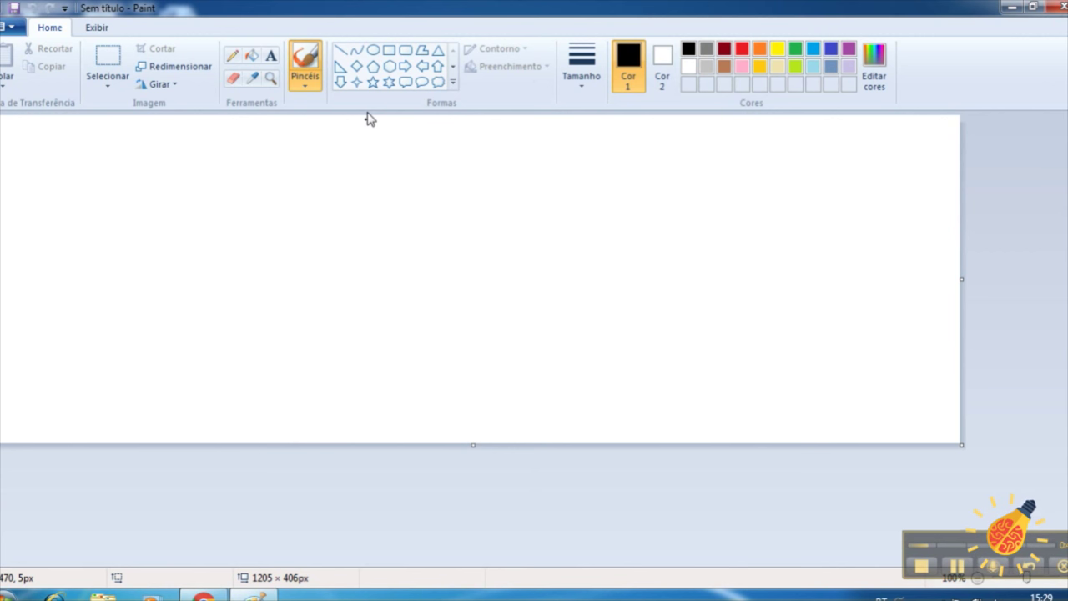
{"action": "left_click", "coordinate": [10, 594]}
Step: Try single brush dots on the blank canvas and undo the last one
{"action": "left_click", "coordinate": [519, 172]}
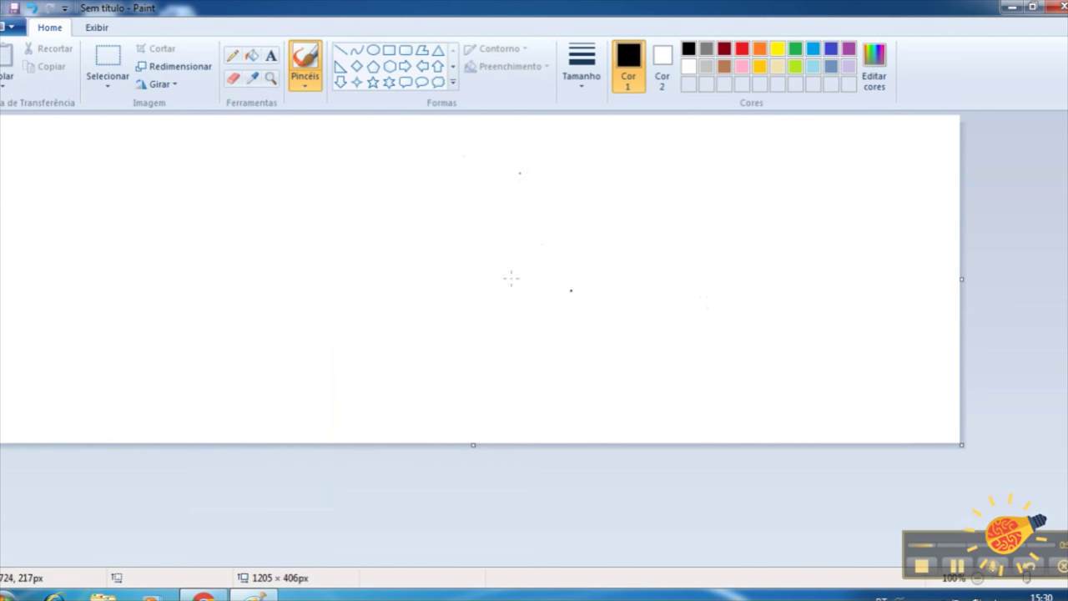
{"action": "left_click", "coordinate": [291, 245]}
{"action": "key", "text": "ctrl+z"}
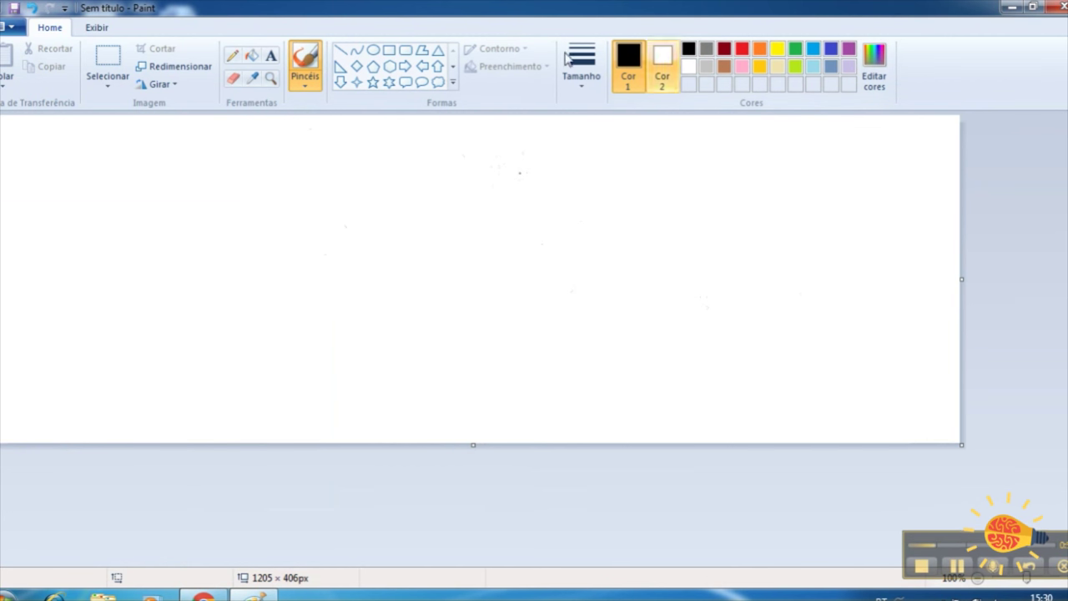
{"action": "left_click", "coordinate": [313, 53]}
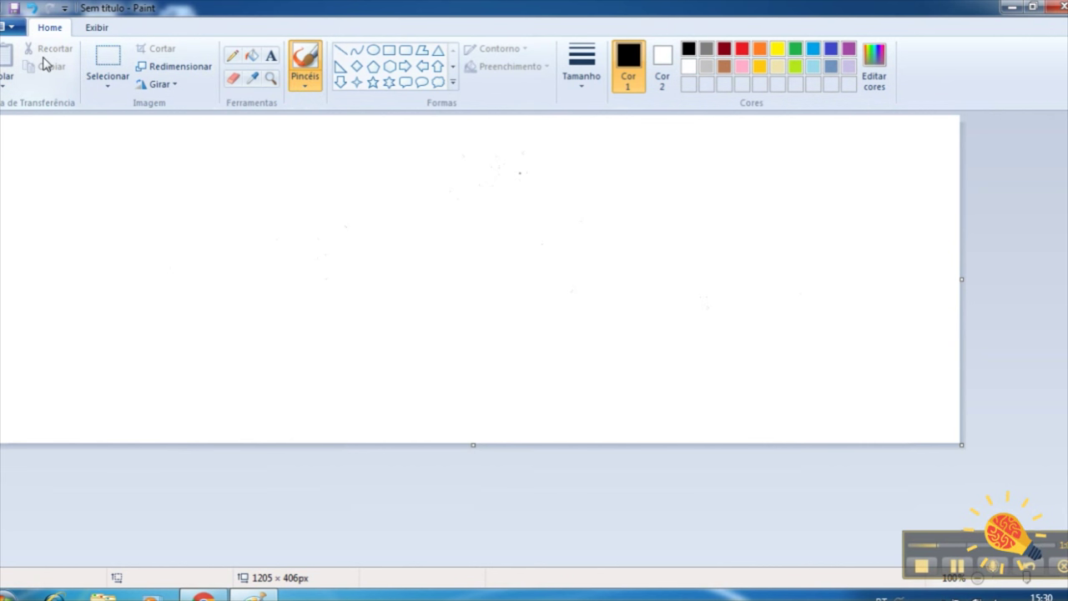
Step: Try rectangular selections on the blank canvas and look through the rotate and flip options
{"action": "left_click", "coordinate": [119, 64]}
{"action": "left_click_drag", "start_coordinate": [83, 158], "coordinate": [396, 301]}
{"action": "left_click_drag", "start_coordinate": [438, 178], "coordinate": [468, 183]}
{"action": "left_click_drag", "start_coordinate": [405, 142], "coordinate": [582, 216]}
{"action": "left_click", "coordinate": [354, 193]}
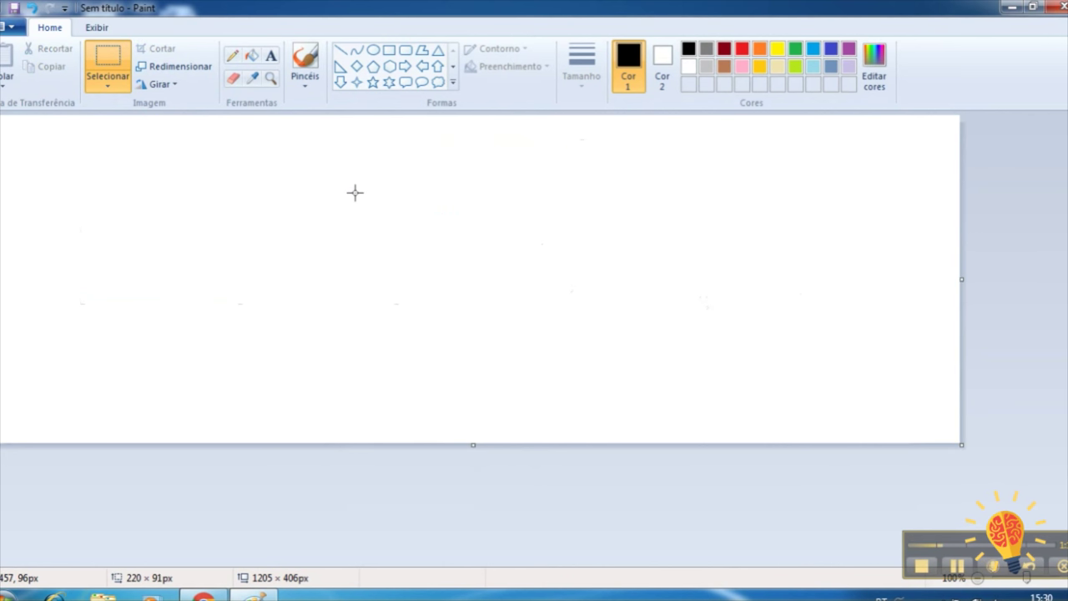
{"action": "left_click", "coordinate": [161, 90]}
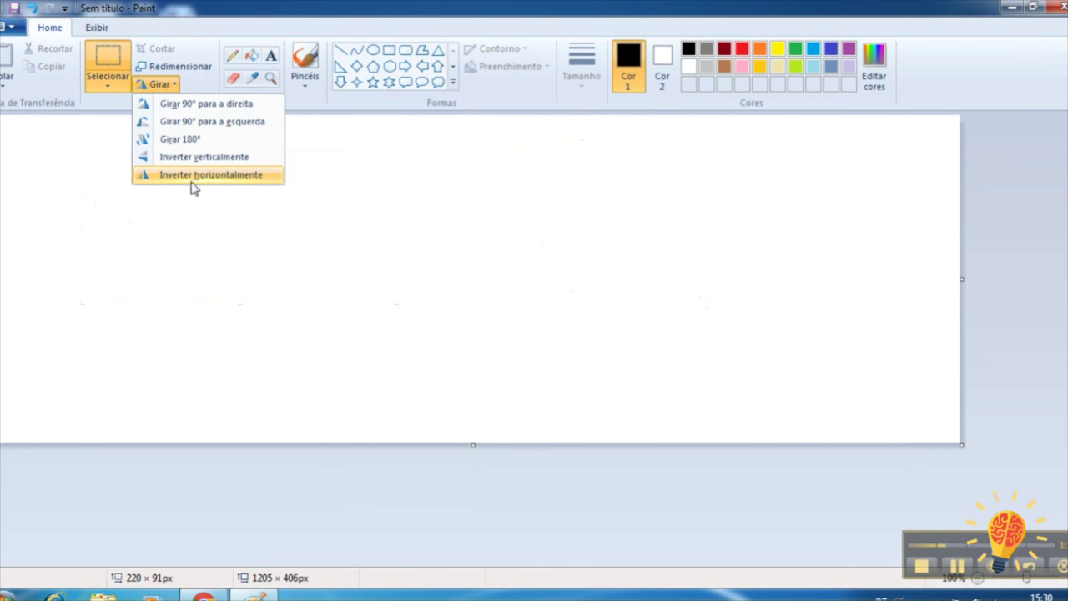
{"action": "left_click", "coordinate": [415, 219]}
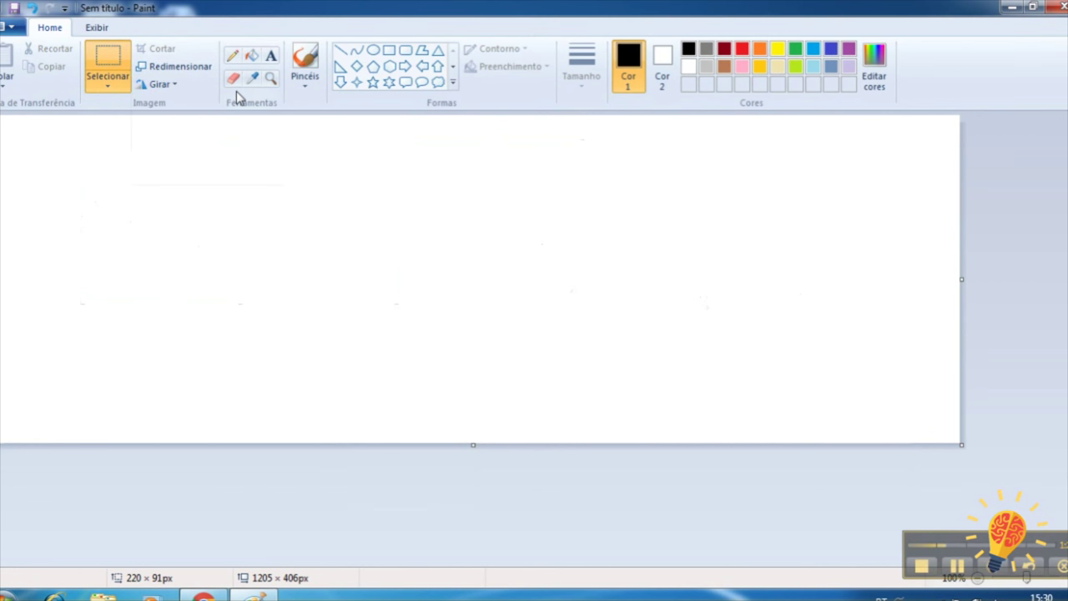
Step: Add a text box about 531 × 137 px reading "JKKJKKKKKKK" and erase the first part of the text
{"action": "left_click", "coordinate": [271, 59]}
{"action": "left_click_drag", "start_coordinate": [75, 174], "coordinate": [510, 288]}
{"action": "type", "text": "JKKJ"}
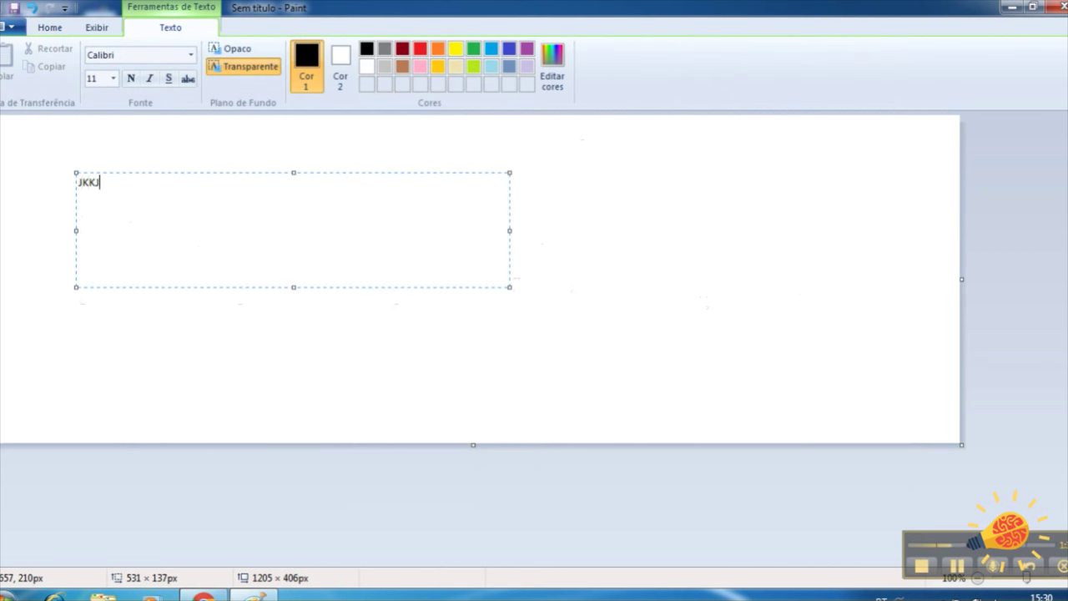
{"action": "type", "text": "KKKKKKK"}
{"action": "left_click", "coordinate": [674, 241]}
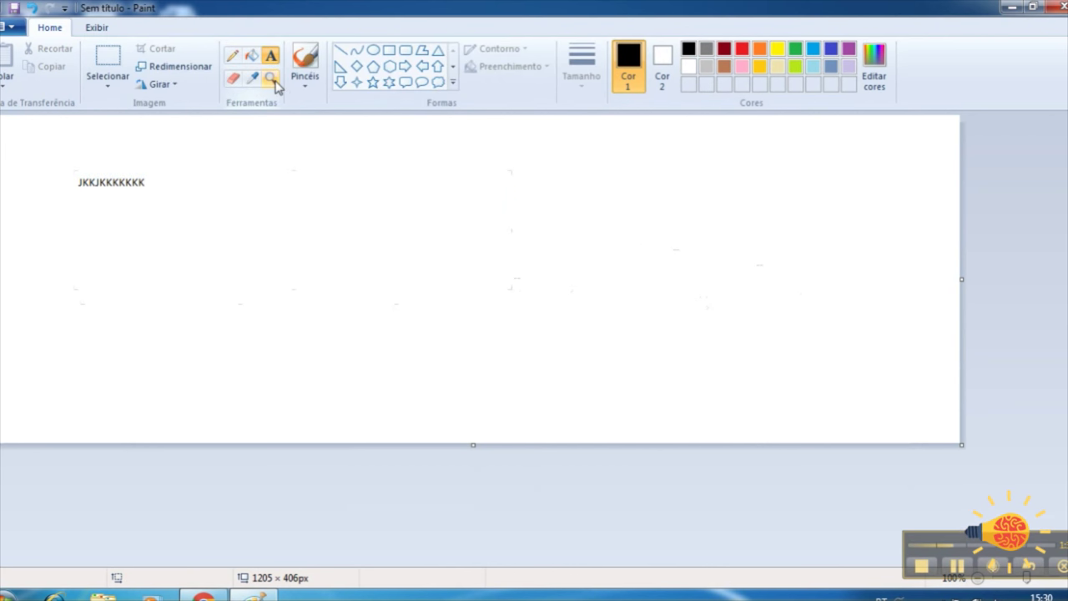
{"action": "left_click", "coordinate": [232, 78]}
{"action": "mouse_move", "coordinate": [110, 186]}
{"action": "left_mouse_down"}
{"action": "mouse_move", "coordinate": [73, 185]}
{"action": "mouse_move", "coordinate": [110, 181]}
{"action": "left_mouse_up"}
Step: Draw one slanted stroke with the first brush style and two thicker strokes with the second brush style beside the text
{"action": "left_click", "coordinate": [305, 86]}
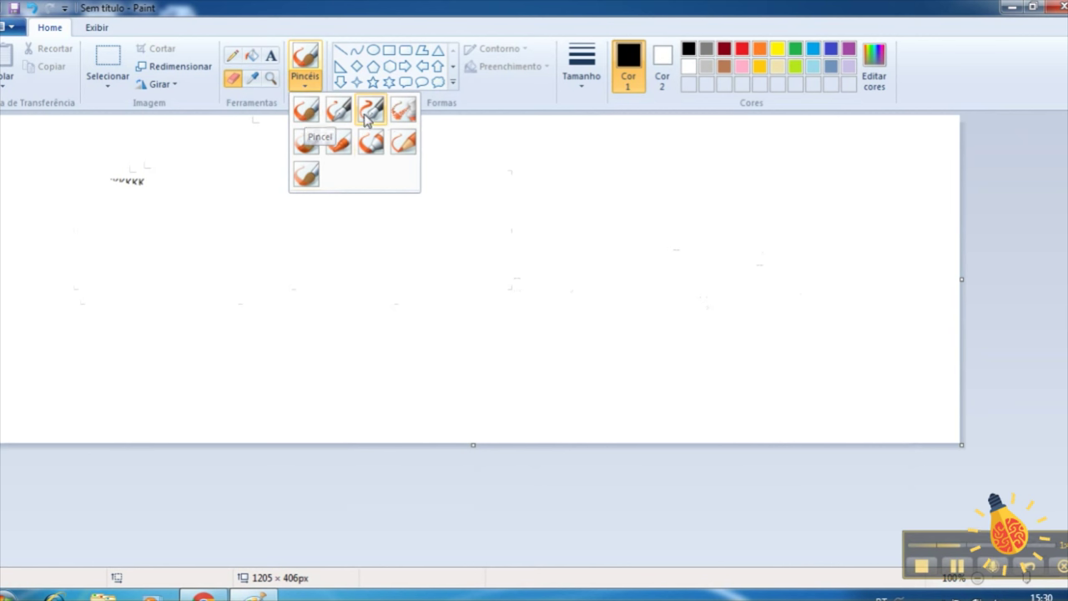
{"action": "left_click", "coordinate": [306, 110]}
{"action": "left_click_drag", "start_coordinate": [237, 174], "coordinate": [305, 335]}
{"action": "left_click", "coordinate": [305, 79]}
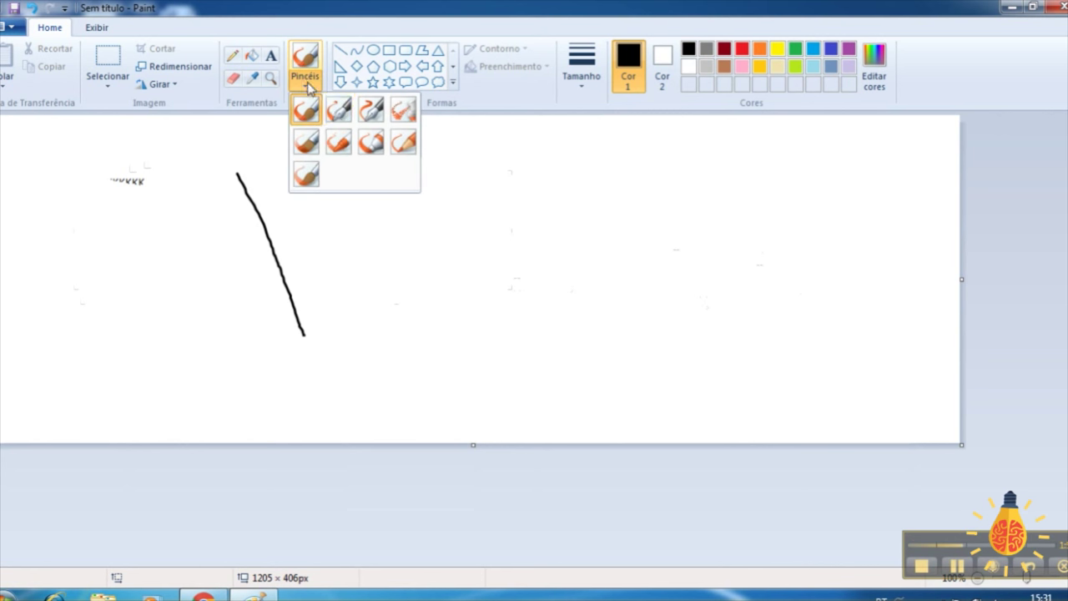
{"action": "left_click", "coordinate": [338, 113]}
{"action": "left_click_drag", "start_coordinate": [298, 165], "coordinate": [384, 370]}
{"action": "left_click_drag", "start_coordinate": [335, 164], "coordinate": [408, 294]}
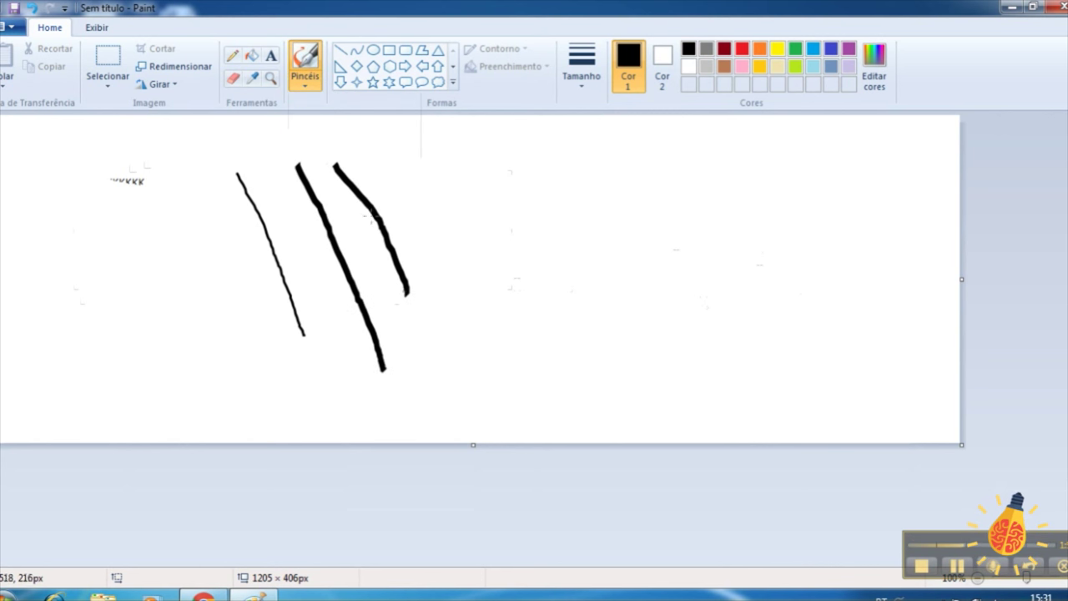
Step: Draw a cloud-shaped thought callout about 177 × 147 px to the right of the brush strokes
{"action": "left_click", "coordinate": [451, 75]}
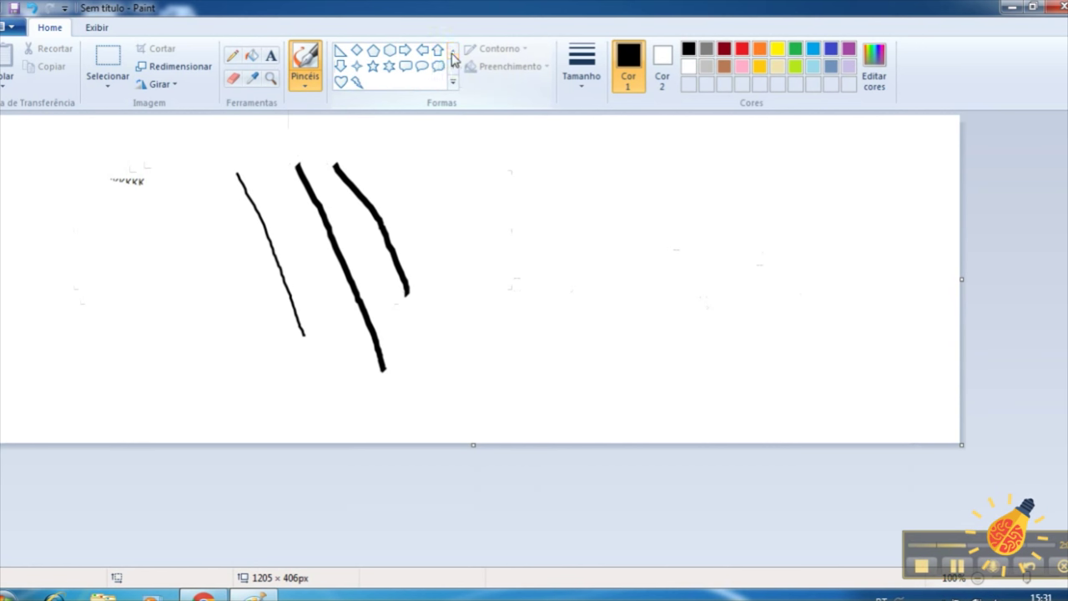
{"action": "left_click", "coordinate": [452, 55]}
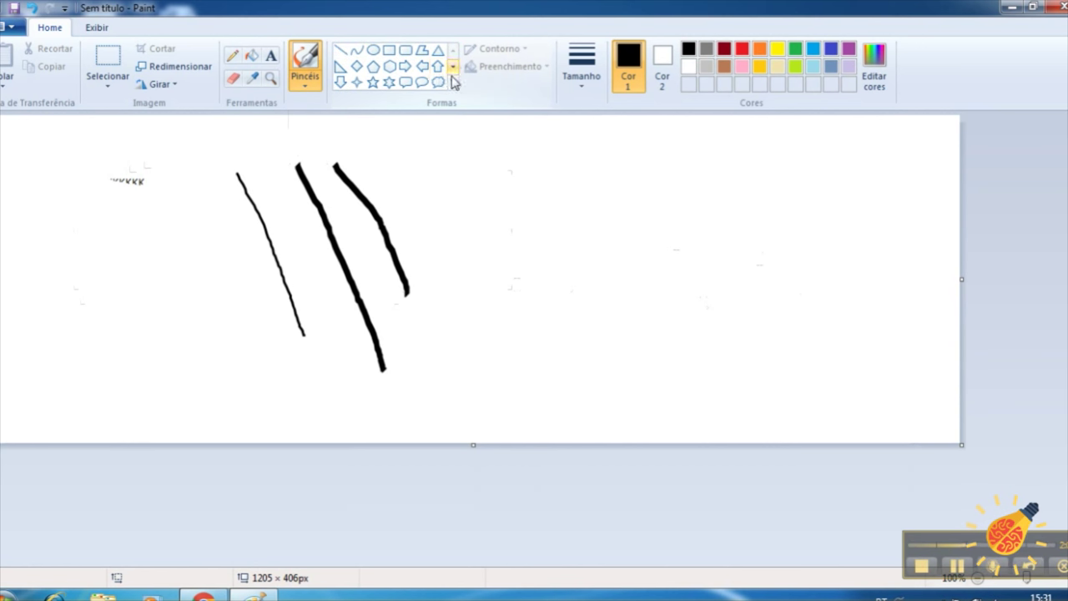
{"action": "left_click", "coordinate": [438, 81]}
{"action": "left_click_drag", "start_coordinate": [532, 246], "coordinate": [678, 366]}
Step: Draw a small lightning bolt above the cloud callout and a large one spanning the right half of the canvas
{"action": "left_click", "coordinate": [452, 81]}
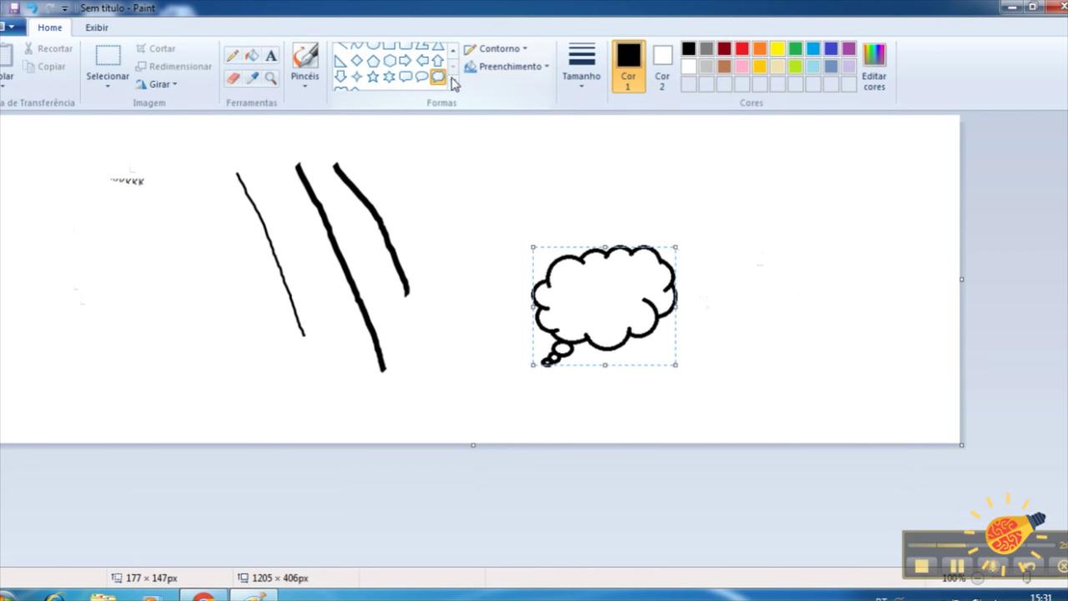
{"action": "left_click", "coordinate": [356, 82]}
{"action": "left_click_drag", "start_coordinate": [450, 148], "coordinate": [526, 219]}
{"action": "left_click_drag", "start_coordinate": [412, 131], "coordinate": [921, 446]}
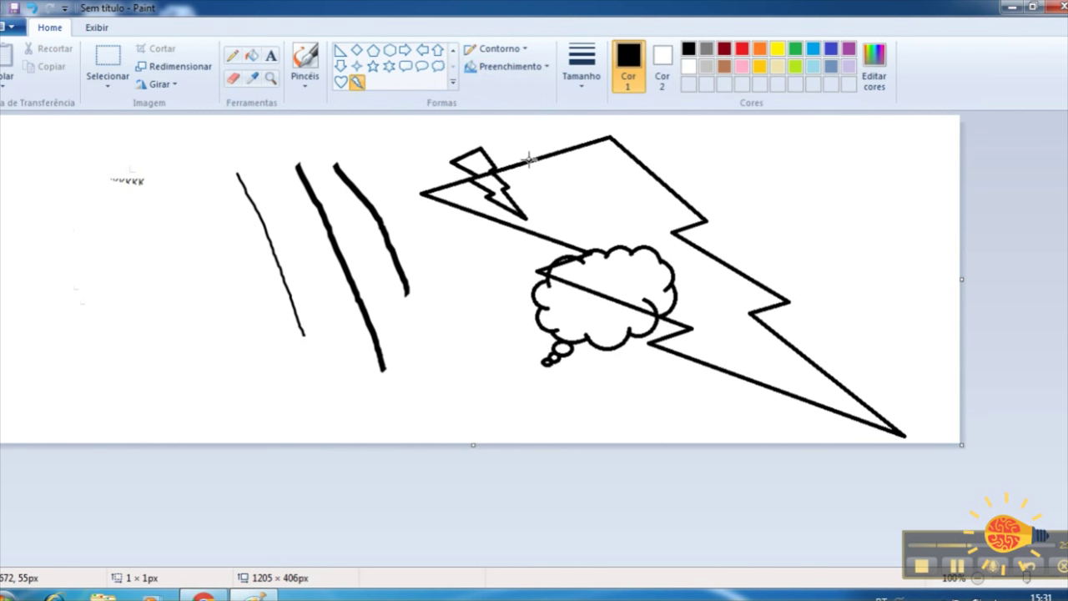
Step: Choose a thicker outline and draw a narrow lightning bolt beside the callout and another about 310 × 258 px near the canvas's right edge
{"action": "left_click", "coordinate": [582, 75]}
{"action": "left_click", "coordinate": [584, 211]}
{"action": "left_click_drag", "start_coordinate": [435, 228], "coordinate": [479, 375]}
{"action": "mouse_move", "coordinate": [658, 156]}
{"action": "left_mouse_down"}
{"action": "mouse_move", "coordinate": [737, 243]}
{"action": "mouse_move", "coordinate": [912, 365]}
{"action": "left_mouse_up"}
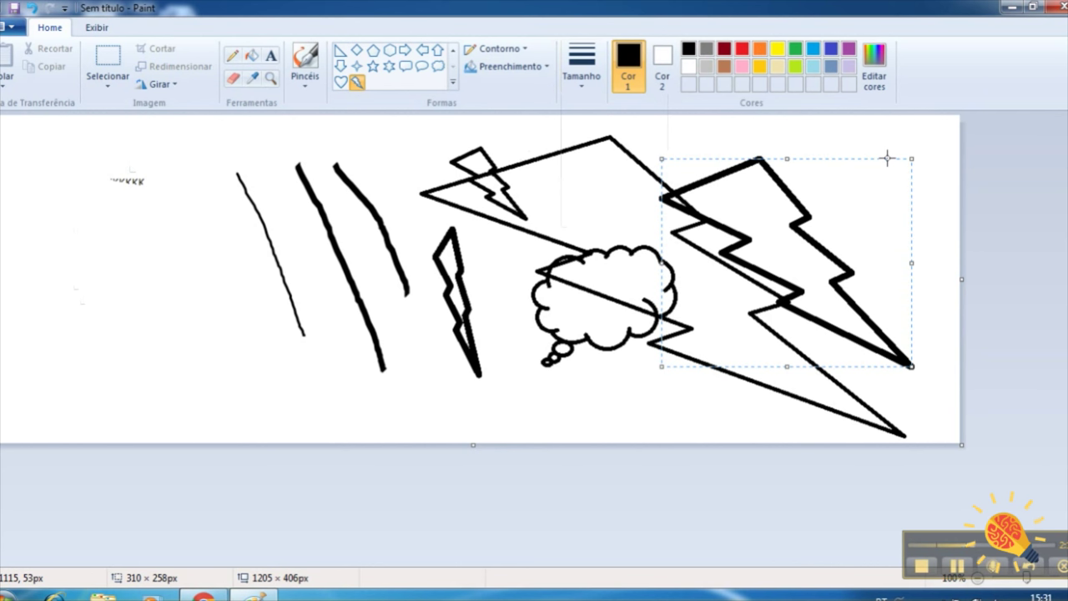
{"action": "left_click", "coordinate": [751, 106]}
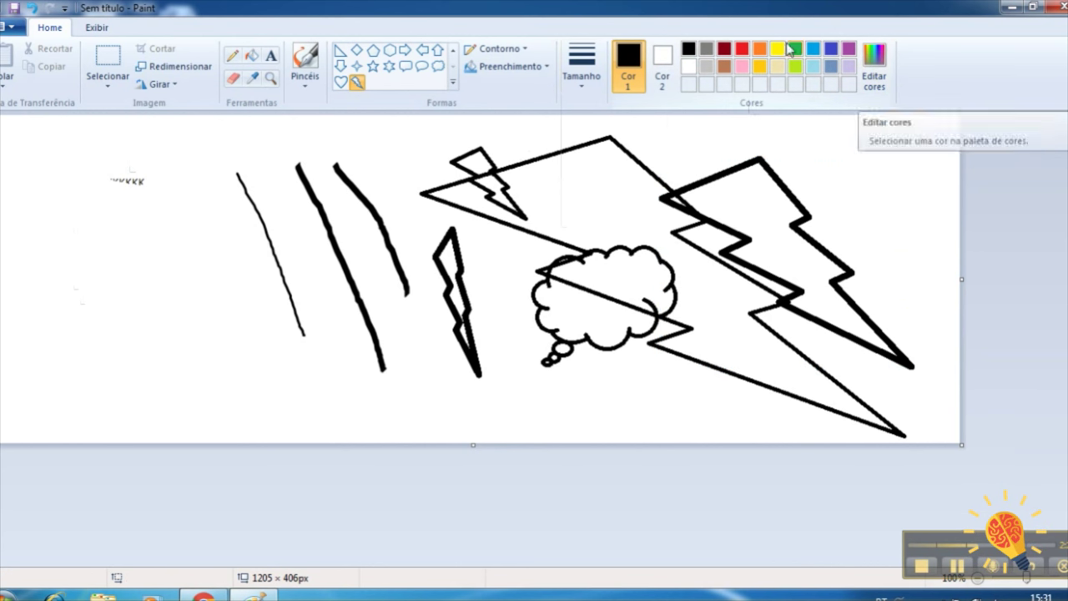
Step: Try a green shade in the custom colour editor and close the editor without applying it
{"action": "left_click", "coordinate": [876, 58]}
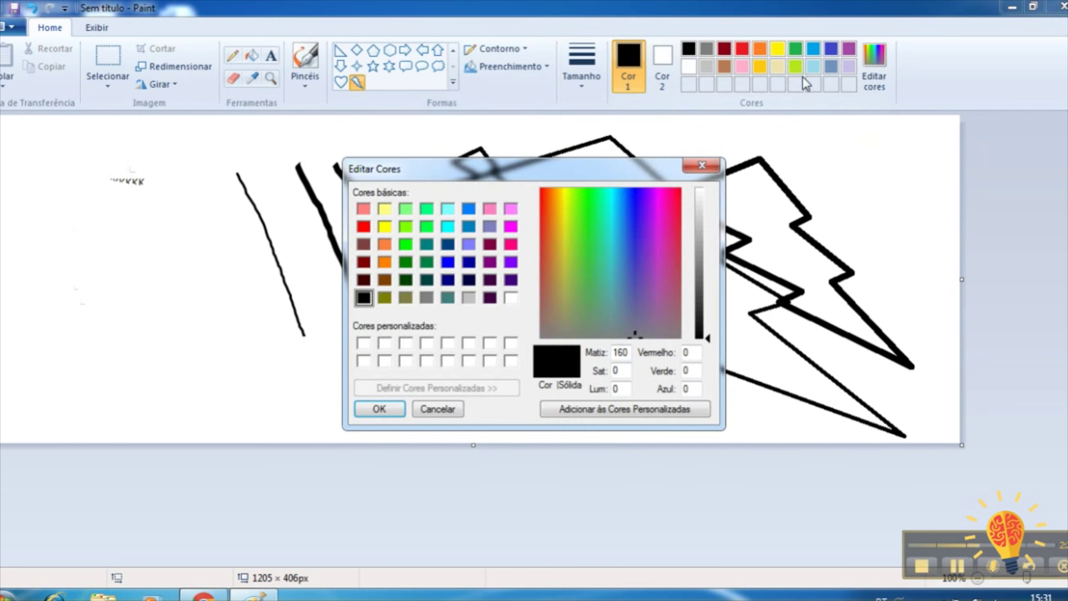
{"action": "left_click", "coordinate": [584, 269]}
{"action": "left_click", "coordinate": [590, 264]}
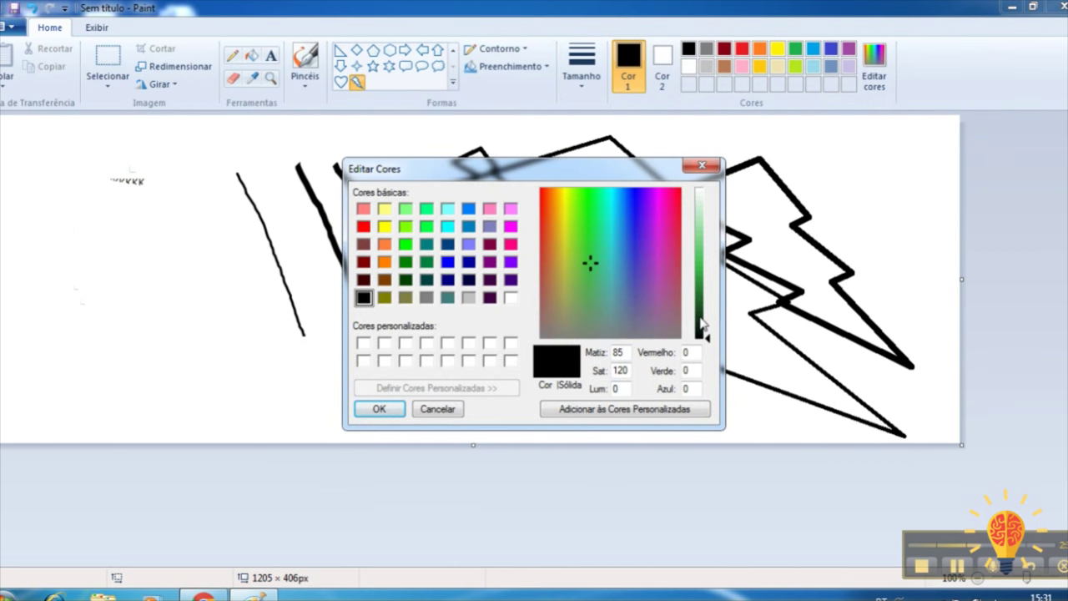
{"action": "left_click", "coordinate": [710, 165]}
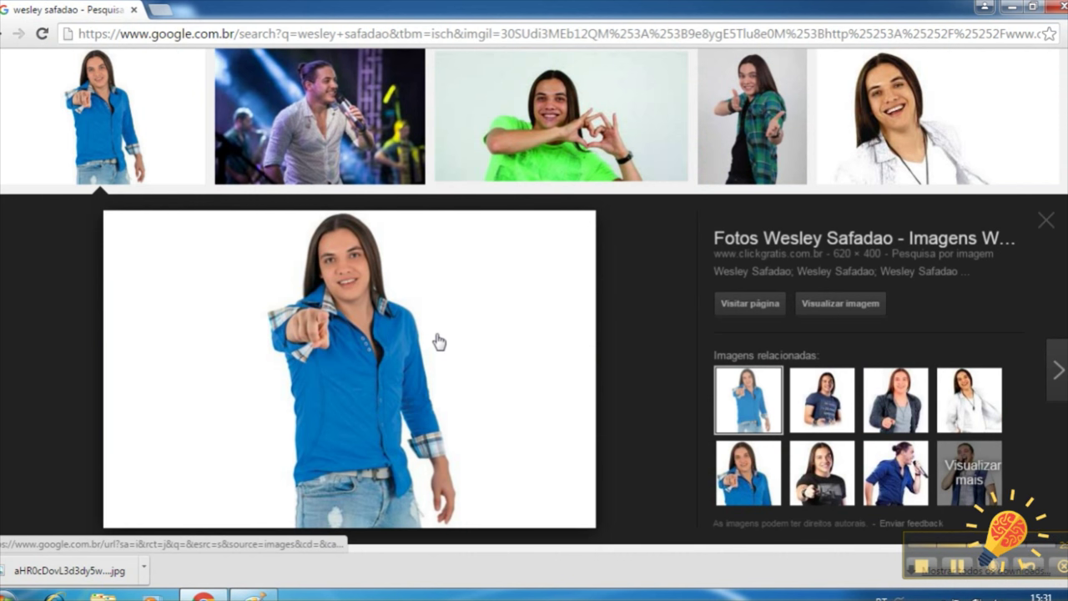
Step: Switch to Chrome and save the enlarged photo of the singer in the blue shirt from the Google image results
{"action": "scroll", "coordinate": [470, 306], "scroll_direction": "down", "scroll_amount": 1}
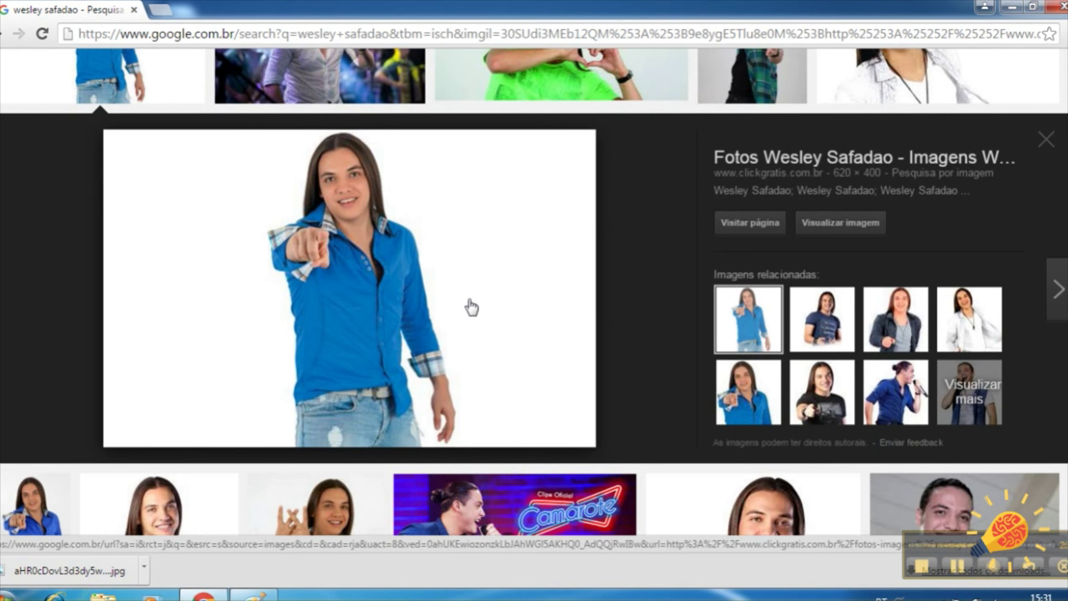
{"action": "scroll", "coordinate": [471, 307], "scroll_direction": "down", "scroll_amount": 1}
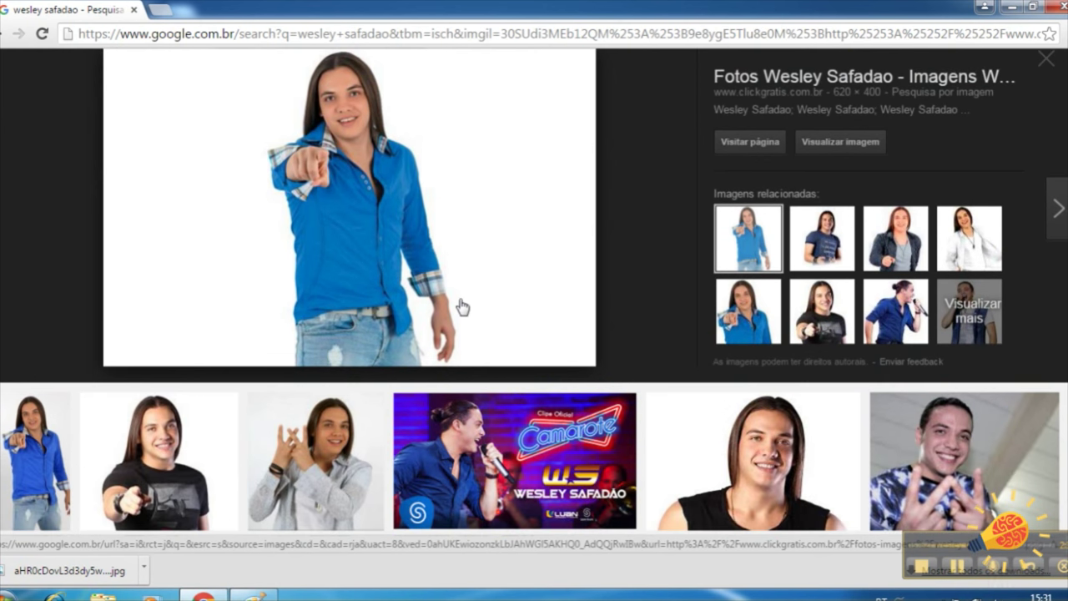
{"action": "scroll", "coordinate": [461, 307], "scroll_direction": "up", "scroll_amount": 2}
{"action": "right_click", "coordinate": [451, 297]}
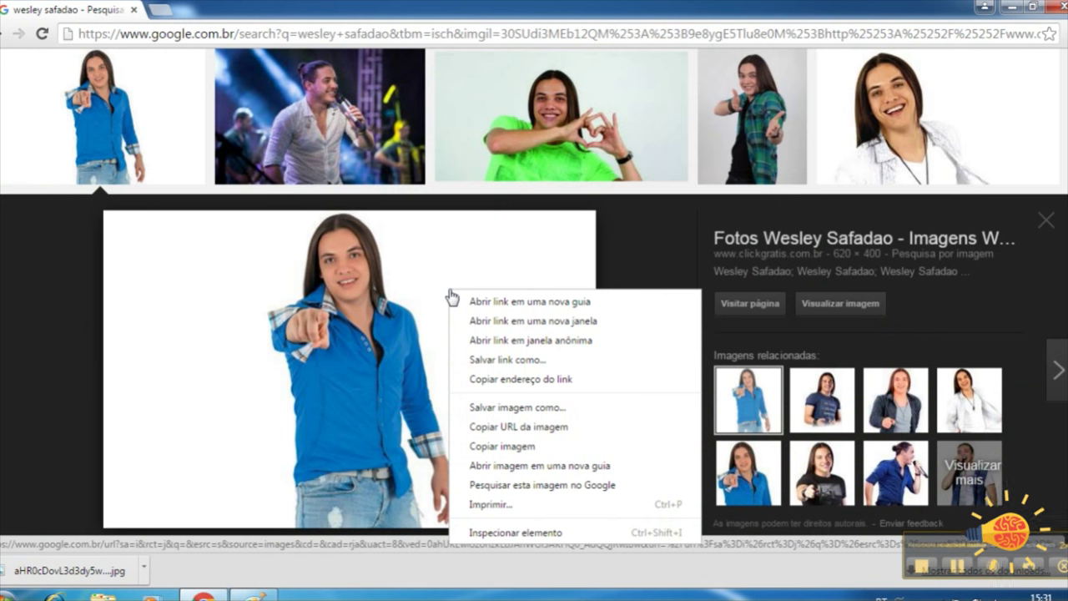
{"action": "left_click", "coordinate": [390, 365]}
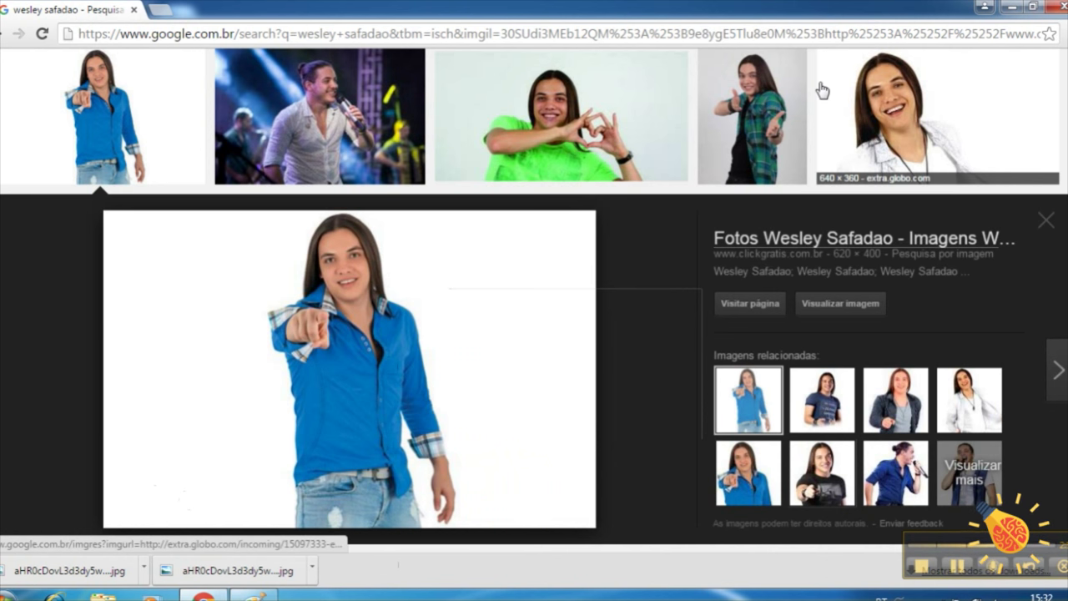
{"action": "scroll", "coordinate": [652, 153], "scroll_direction": "down", "scroll_amount": 1}
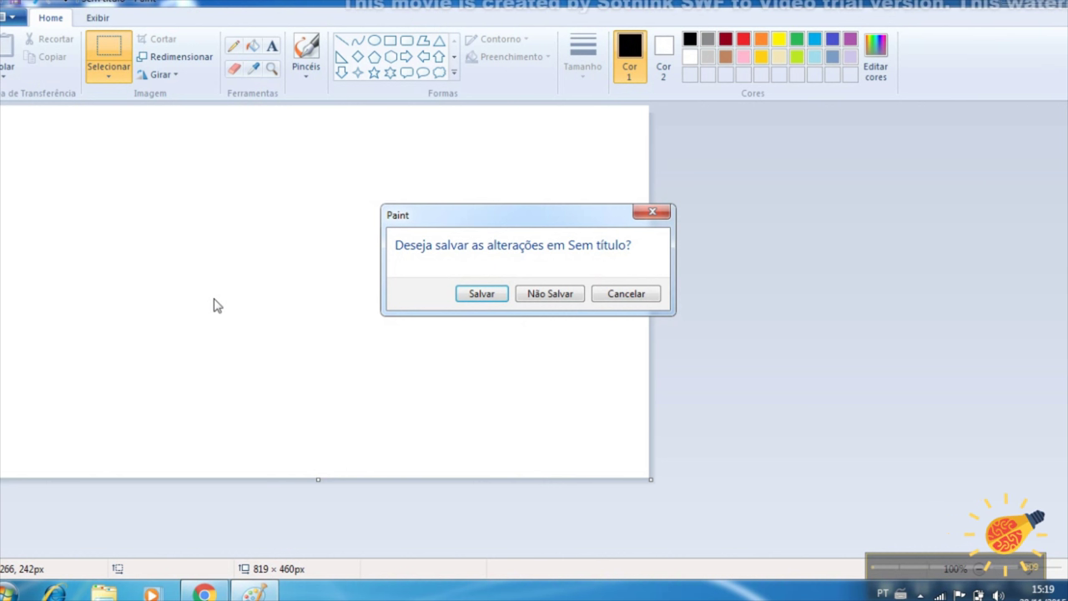
Step: Save the untitled Paint drawing to the desktop as a PNG named "Sem título"
{"action": "left_click", "coordinate": [483, 294]}
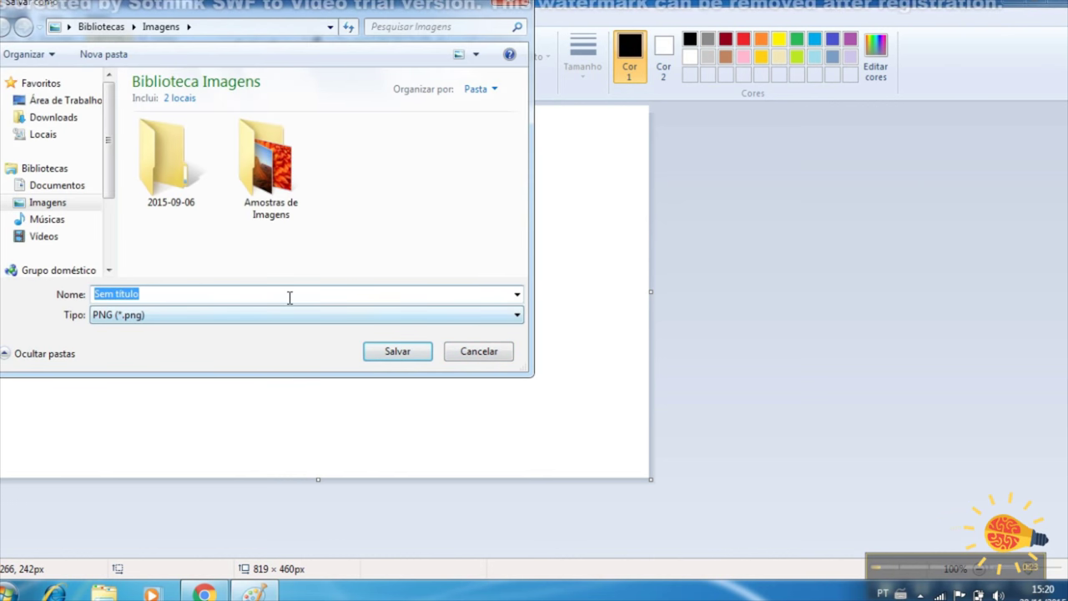
{"action": "left_click", "coordinate": [67, 102]}
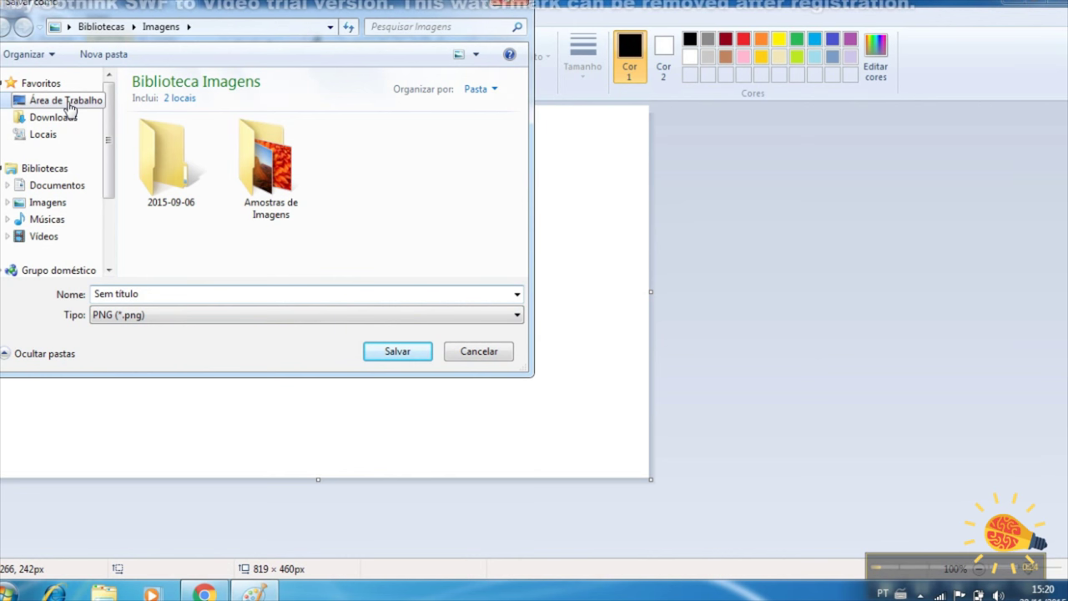
{"action": "left_click", "coordinate": [407, 354]}
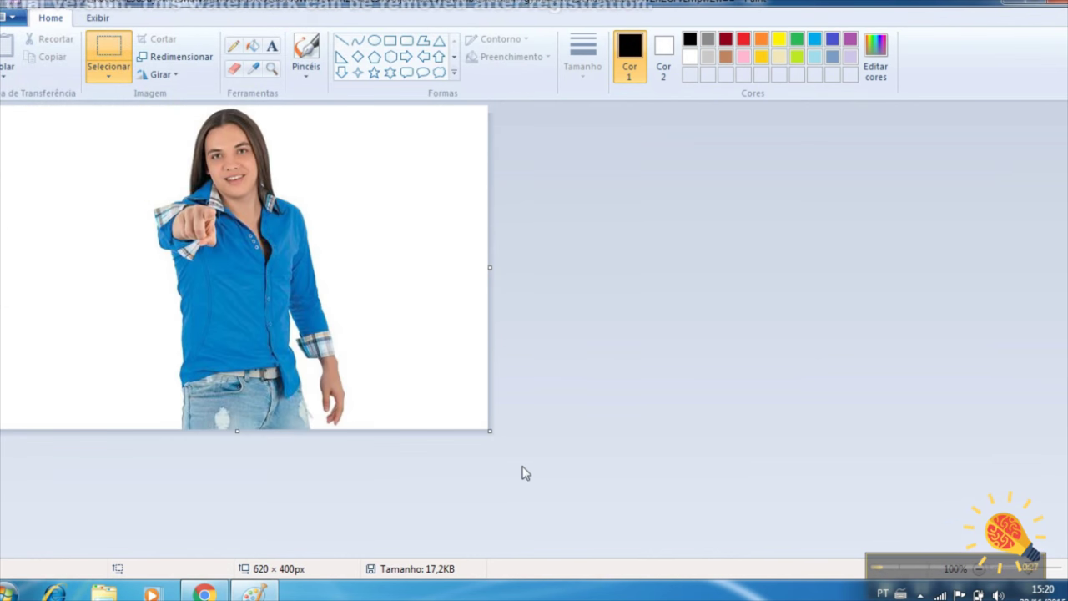
Step: Enlarge the photo's canvas to 1205 × 406 px and try the Pencil tool on the new blank area
{"action": "left_click_drag", "start_coordinate": [490, 431], "coordinate": [963, 435]}
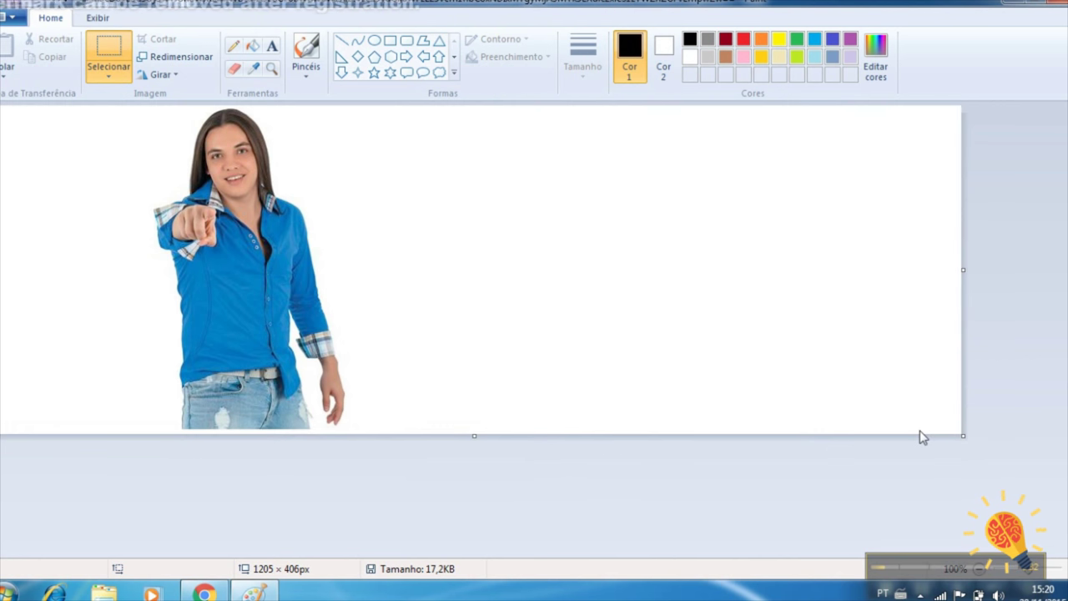
{"action": "left_click", "coordinate": [234, 45]}
{"action": "left_click", "coordinate": [488, 179]}
{"action": "scroll", "coordinate": [437, 205], "scroll_direction": "down", "scroll_amount": 1}
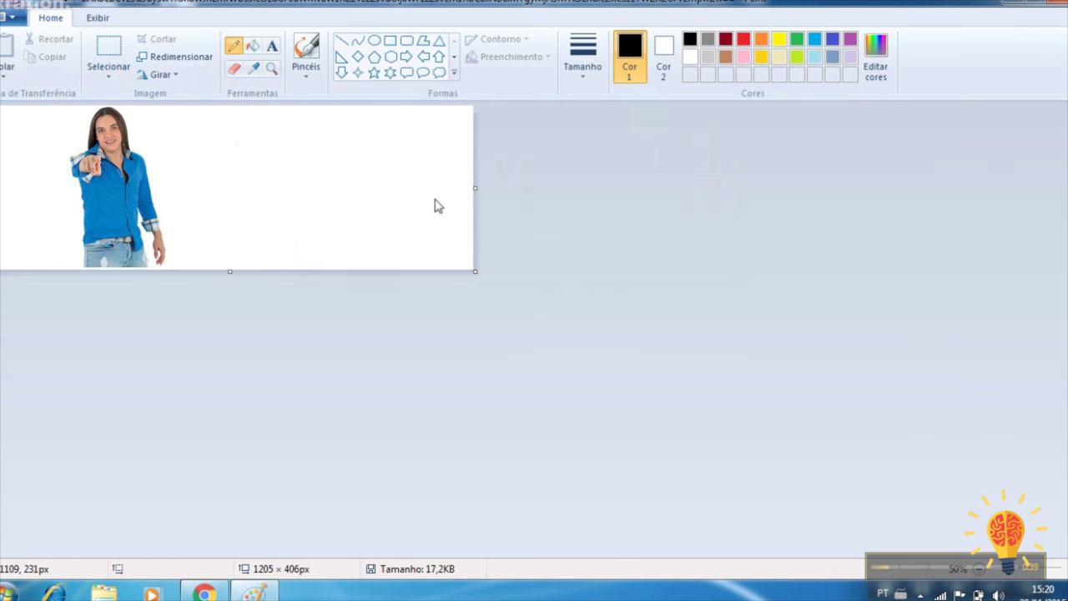
Step: Draw a closed black face outline freehand with the Pencil on the blank area beside the singer's head
{"action": "scroll", "coordinate": [834, 194], "scroll_direction": "up", "scroll_amount": 2}
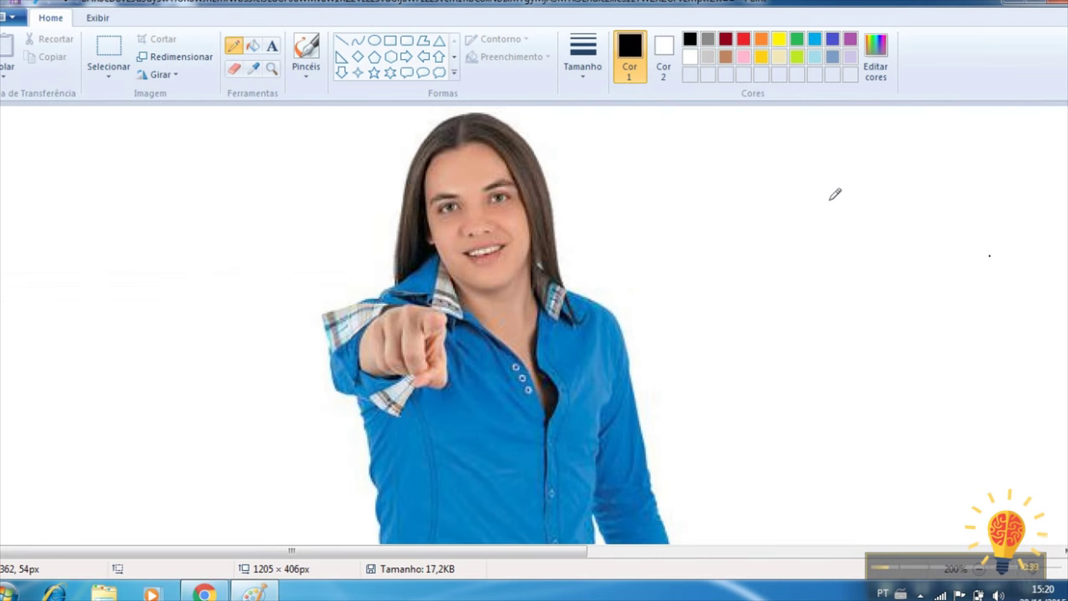
{"action": "scroll", "coordinate": [834, 195], "scroll_direction": "up", "scroll_amount": 1}
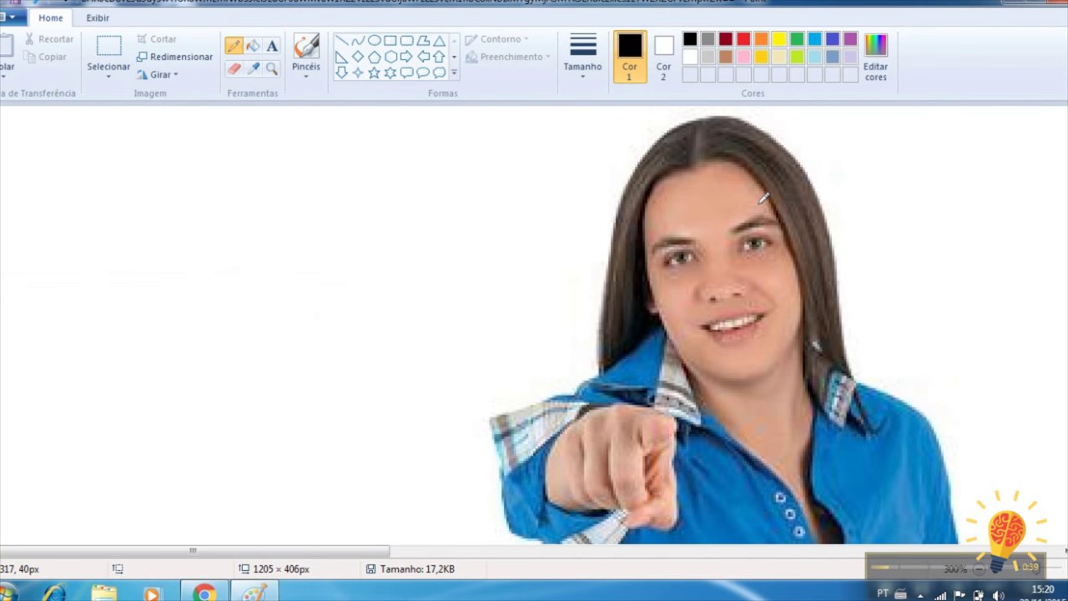
{"action": "left_click_drag", "start_coordinate": [359, 554], "coordinate": [550, 532]}
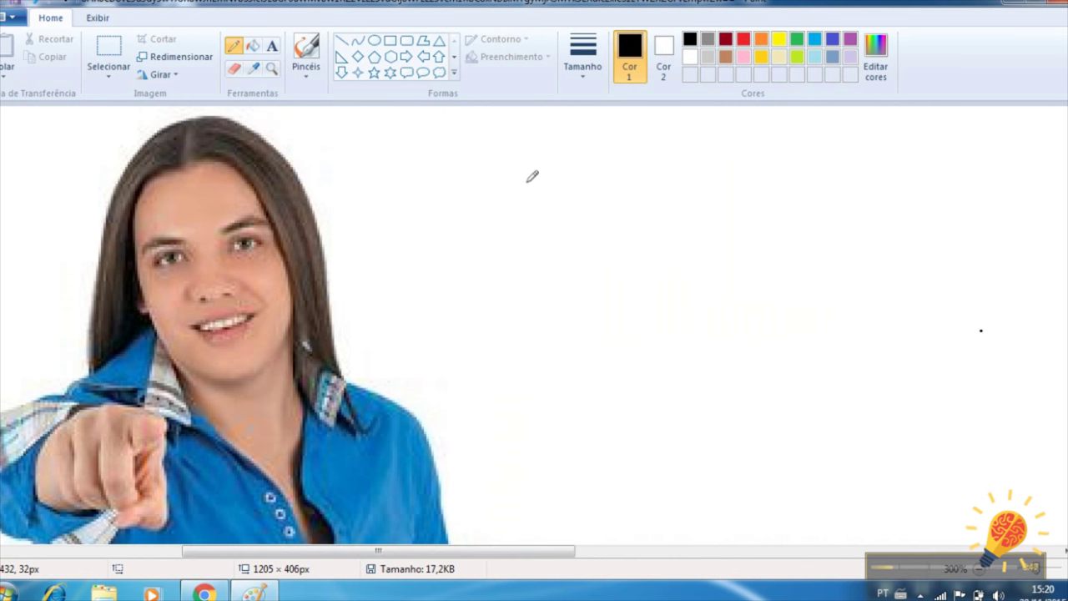
{"action": "mouse_move", "coordinate": [527, 177]}
{"action": "left_mouse_down"}
{"action": "mouse_move", "coordinate": [526, 249]}
{"action": "mouse_move", "coordinate": [547, 296]}
{"action": "mouse_move", "coordinate": [594, 328]}
{"action": "mouse_move", "coordinate": [636, 328]}
{"action": "mouse_move", "coordinate": [663, 299]}
{"action": "mouse_move", "coordinate": [667, 270]}
{"action": "left_mouse_up"}
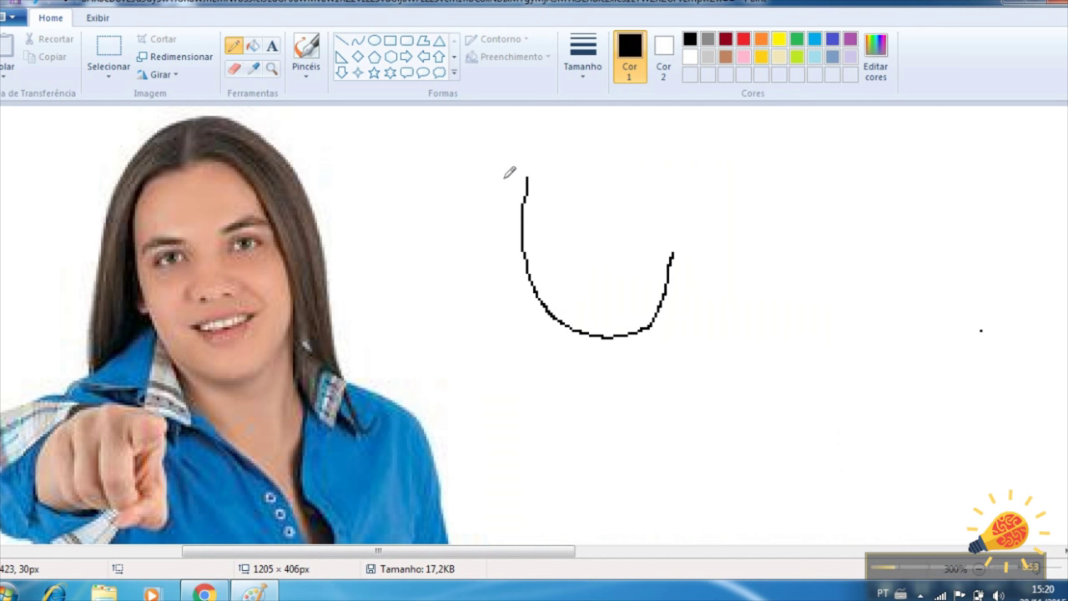
{"action": "mouse_move", "coordinate": [527, 177]}
{"action": "left_mouse_down"}
{"action": "mouse_move", "coordinate": [575, 158]}
{"action": "mouse_move", "coordinate": [601, 172]}
{"action": "mouse_move", "coordinate": [637, 156]}
{"action": "mouse_move", "coordinate": [663, 161]}
{"action": "mouse_move", "coordinate": [673, 239]}
{"action": "left_mouse_up"}
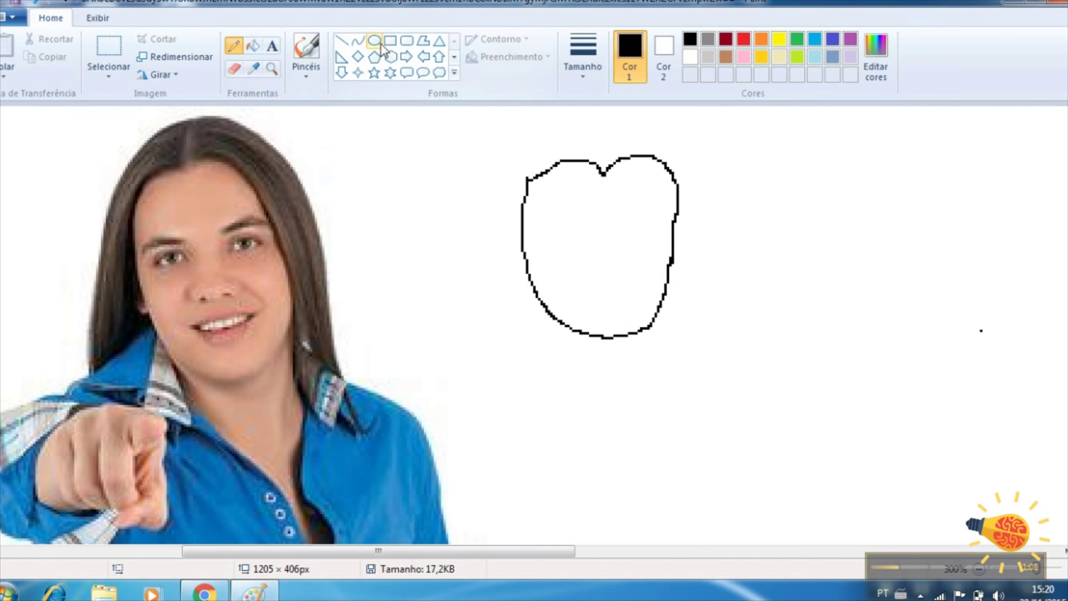
Step: Sample the skin tone from the singer's face and fill the drawn face outline with it
{"action": "left_click", "coordinate": [253, 47]}
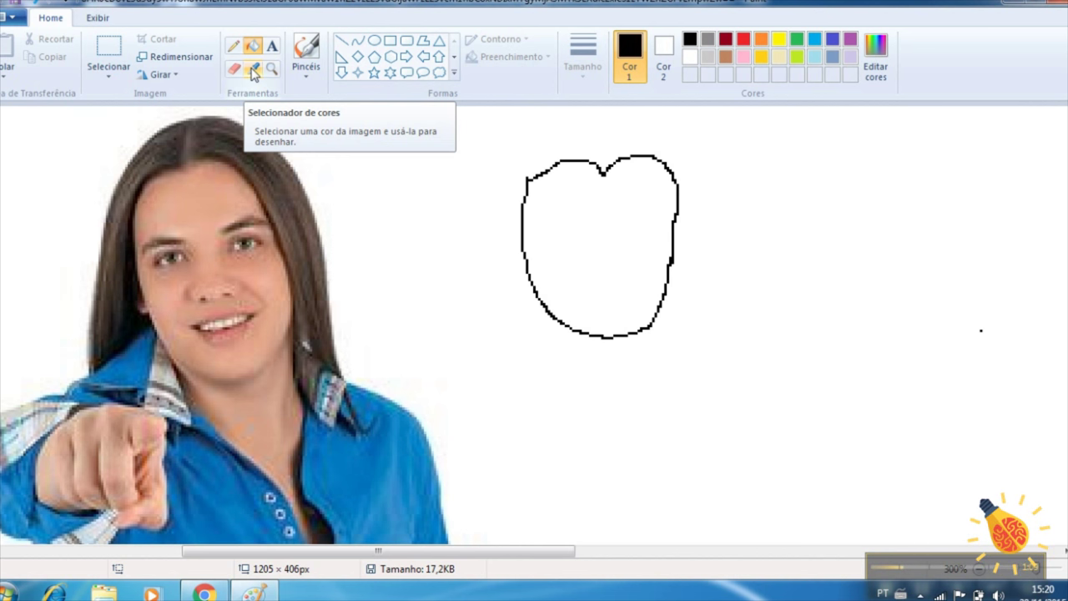
{"action": "left_click", "coordinate": [251, 70]}
{"action": "left_click", "coordinate": [197, 215]}
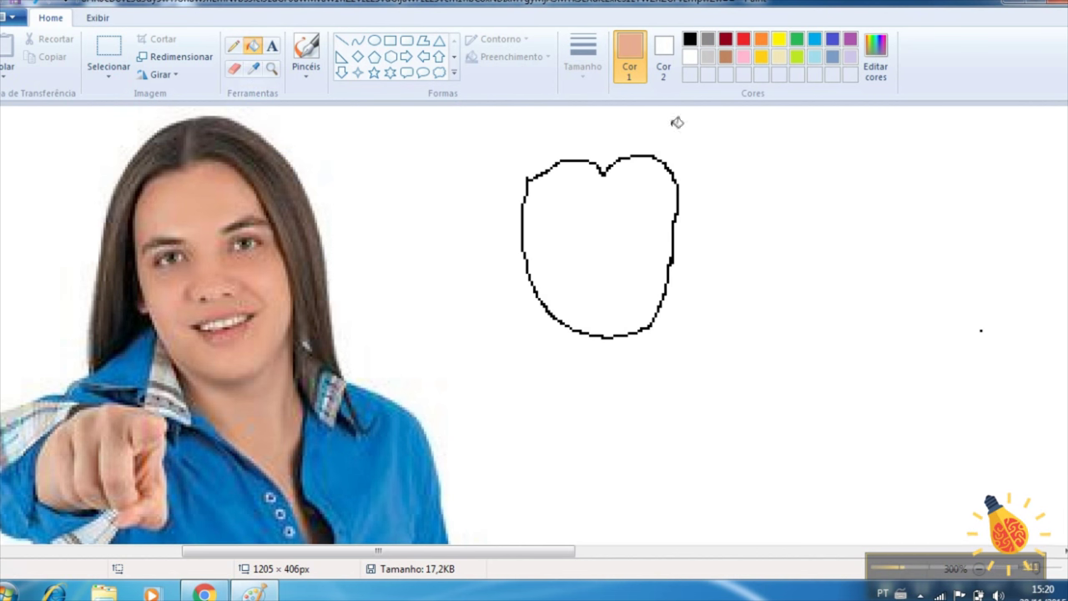
{"action": "left_click", "coordinate": [573, 235]}
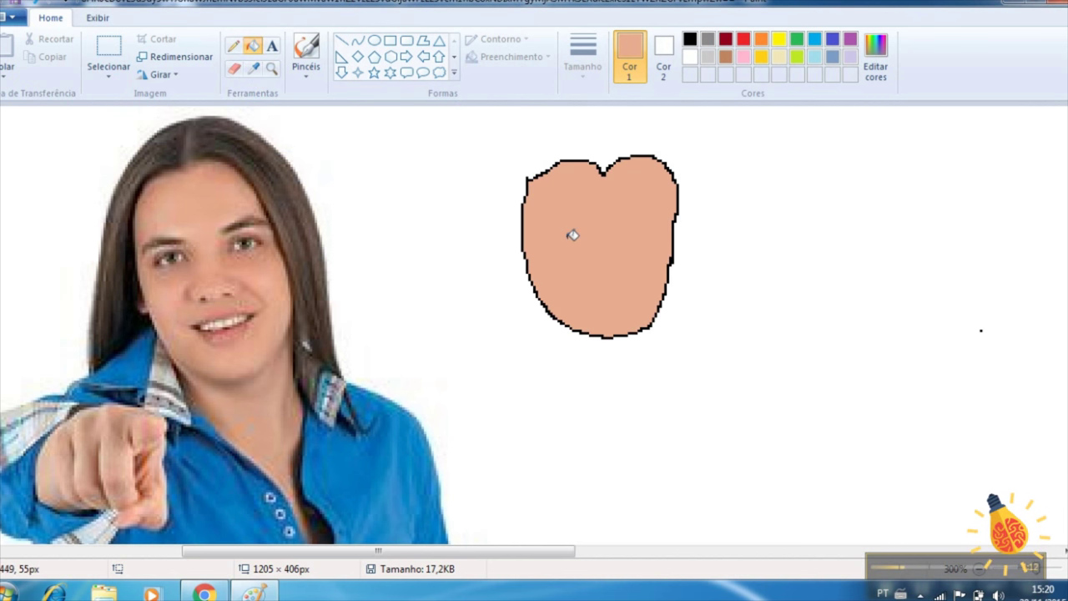
Step: Draw two small nostrils and a slanted, closed mouth outline in black with the Pencil on the lower part of the drawn face
{"action": "left_click", "coordinate": [234, 45]}
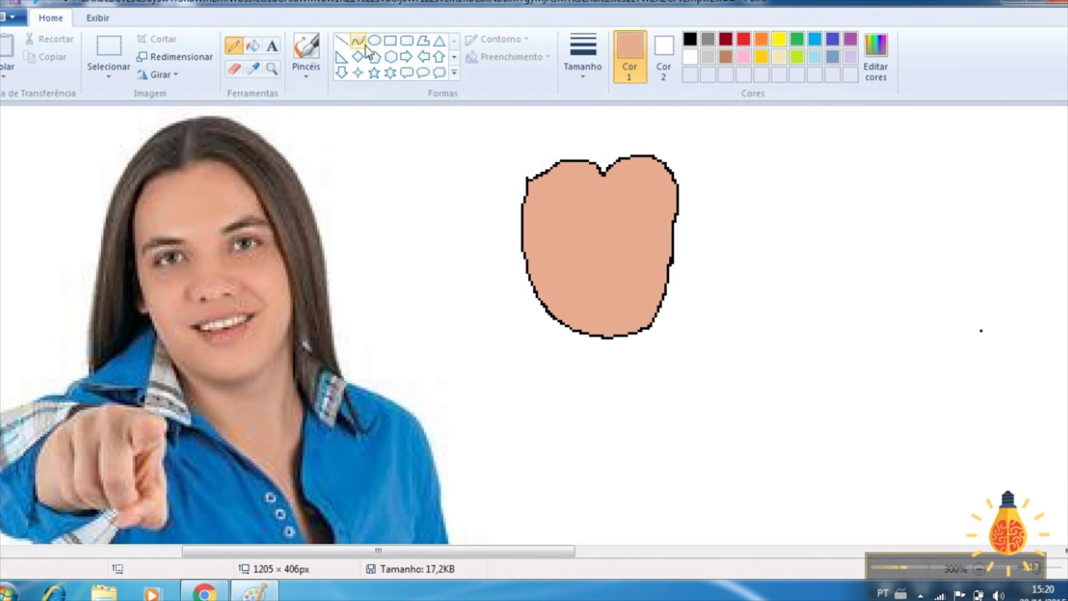
{"action": "left_click", "coordinate": [690, 38]}
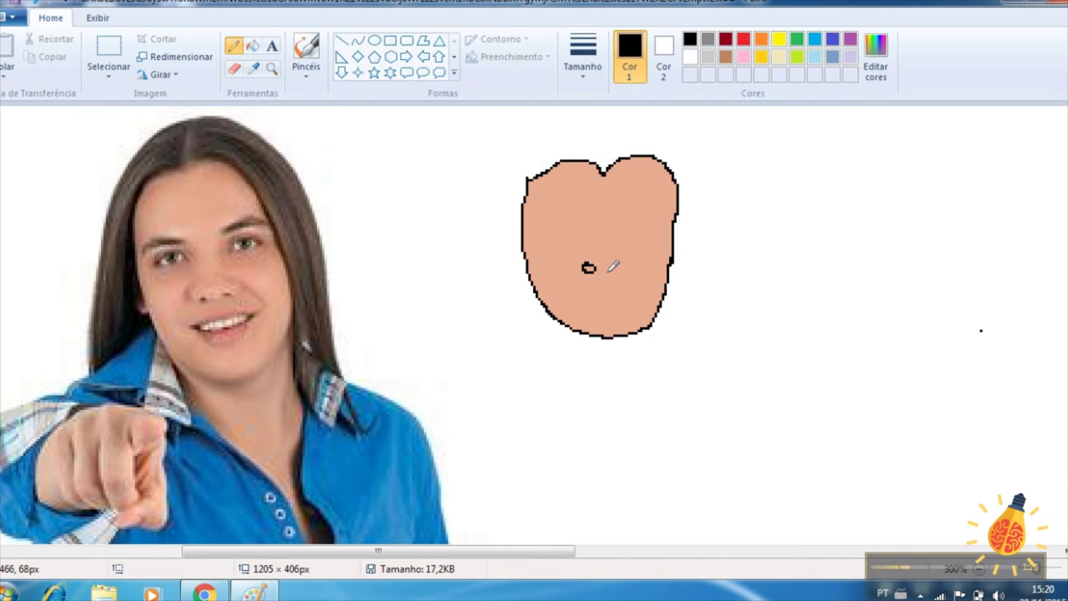
{"action": "mouse_move", "coordinate": [600, 287]}
{"action": "left_mouse_down"}
{"action": "mouse_move", "coordinate": [647, 287]}
{"action": "mouse_move", "coordinate": [593, 305]}
{"action": "left_mouse_up"}
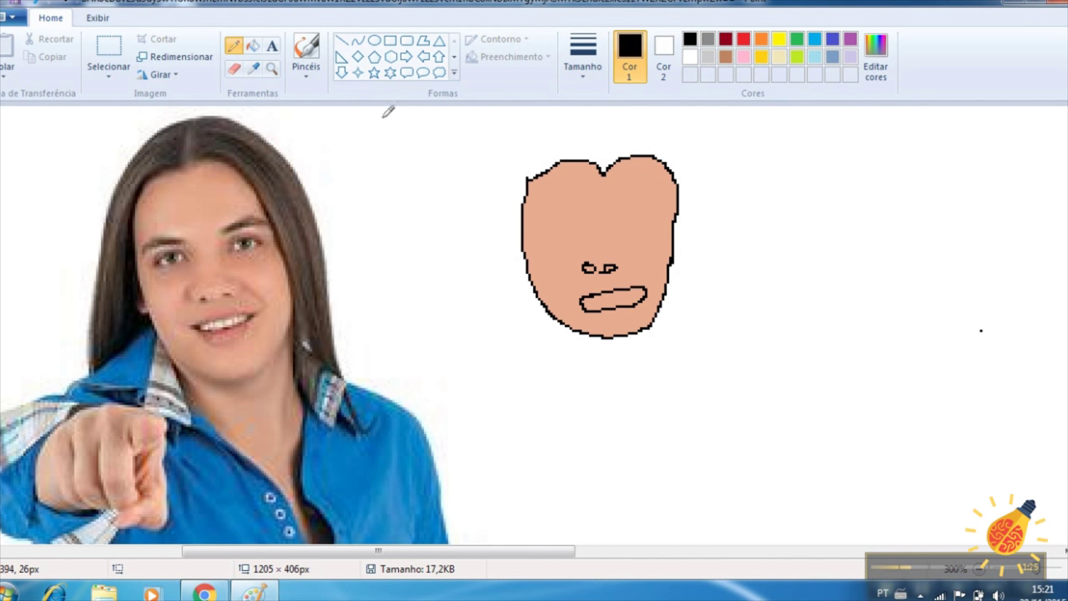
Step: Fill the inside of the drawn mouth with white
{"action": "left_click", "coordinate": [254, 48]}
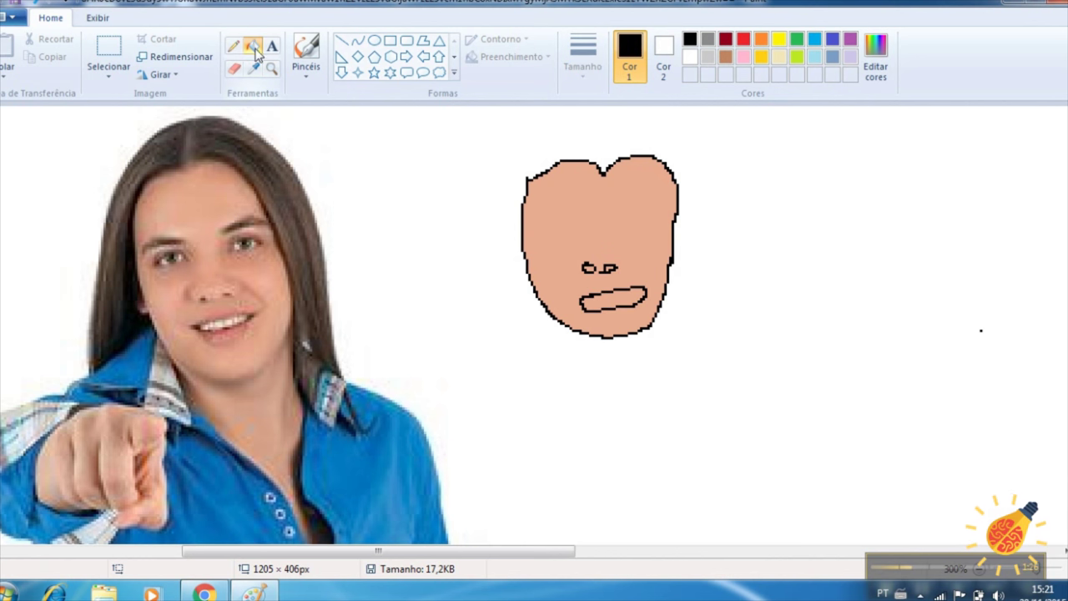
{"action": "left_click", "coordinate": [690, 56]}
{"action": "left_click", "coordinate": [621, 297]}
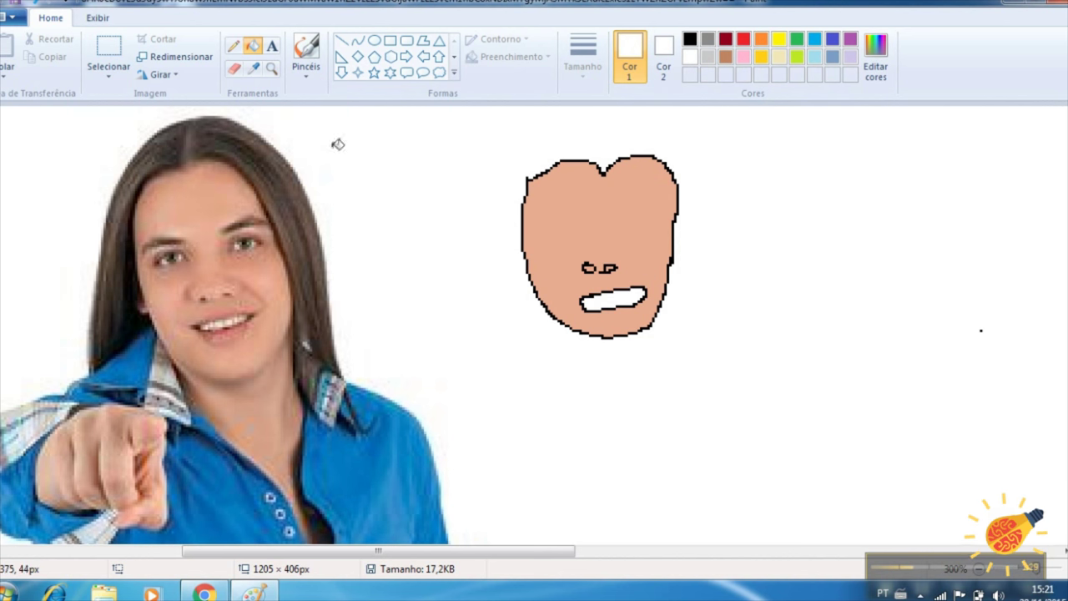